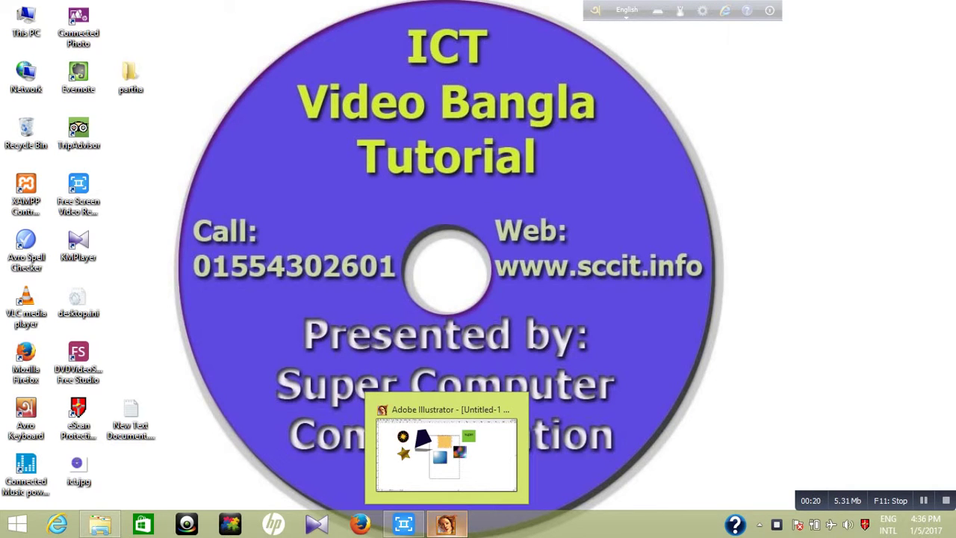
- Bring the Illustrator document back and shift the navy quadrilateral and its shadow slightly up and right
{"action": "left_click", "coordinate": [446, 524]}
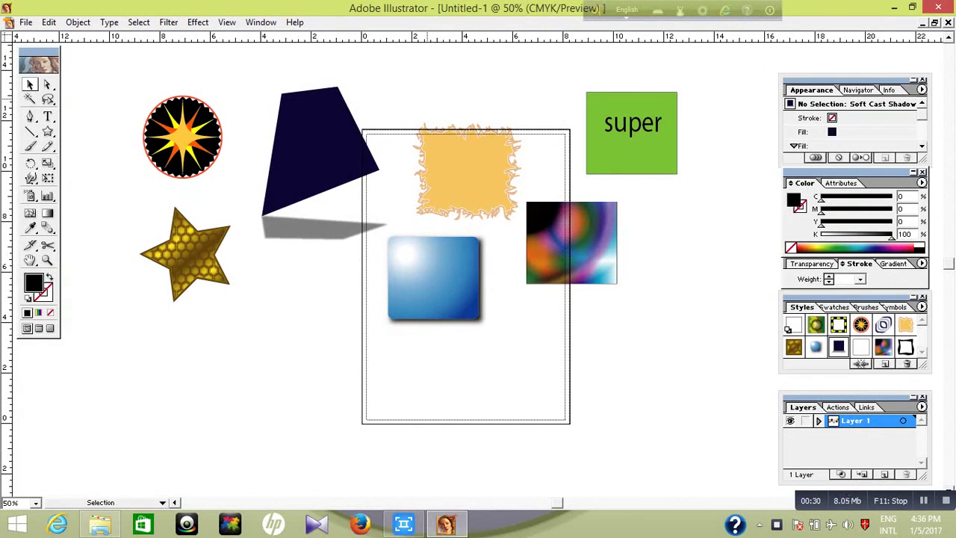
{"action": "mouse_move", "coordinate": [314, 141]}
{"action": "left_mouse_down"}
{"action": "mouse_move", "coordinate": [309, 106]}
{"action": "mouse_move", "coordinate": [333, 128]}
{"action": "left_mouse_up"}
{"action": "left_click", "coordinate": [313, 224]}
{"action": "key", "text": "ctrl+shift+a"}
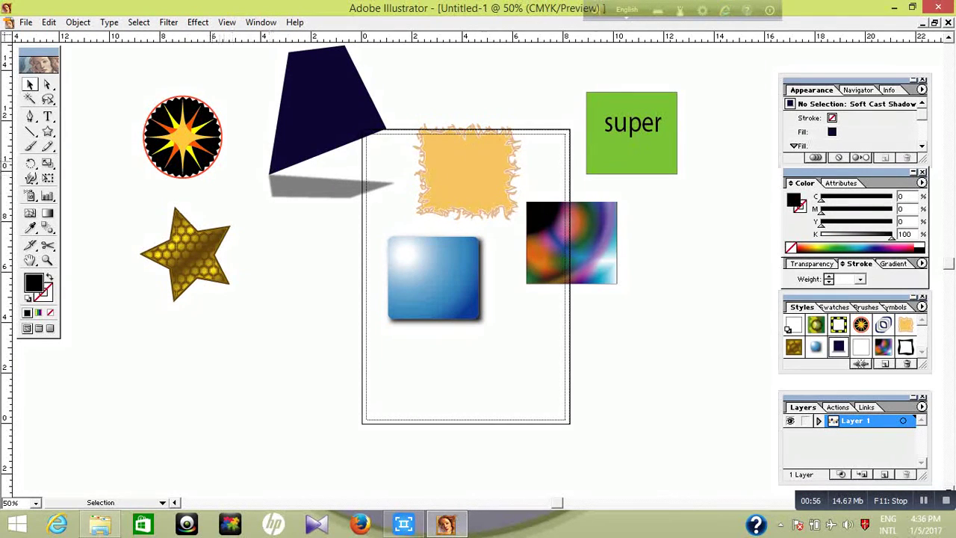
{"action": "left_click", "coordinate": [193, 153]}
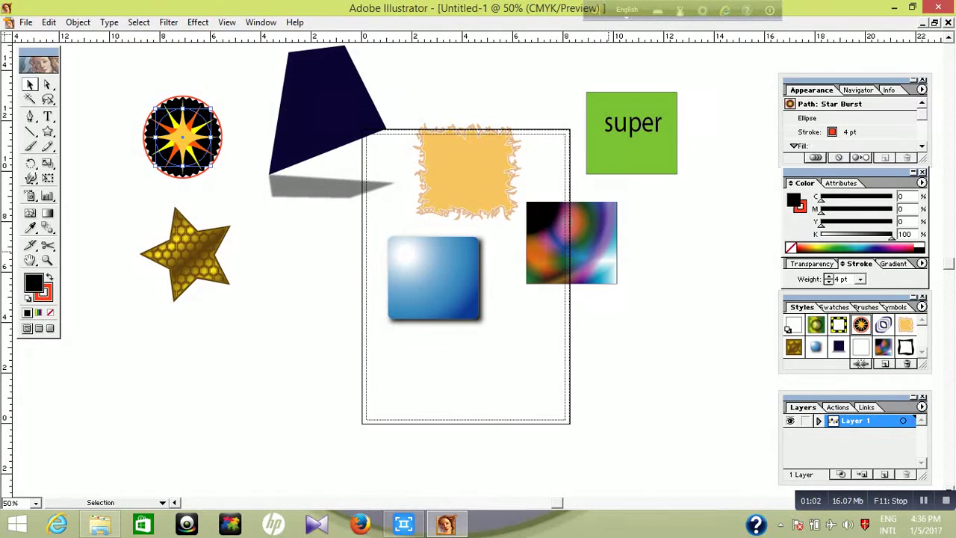
{"action": "left_click", "coordinate": [598, 209], "text": "shift"}
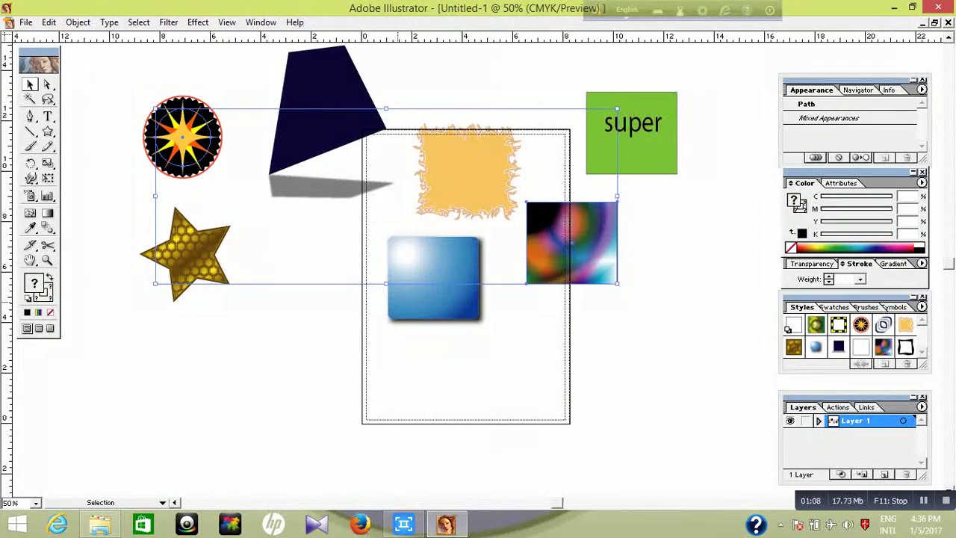
{"action": "key", "text": "ctrl+shift+a"}
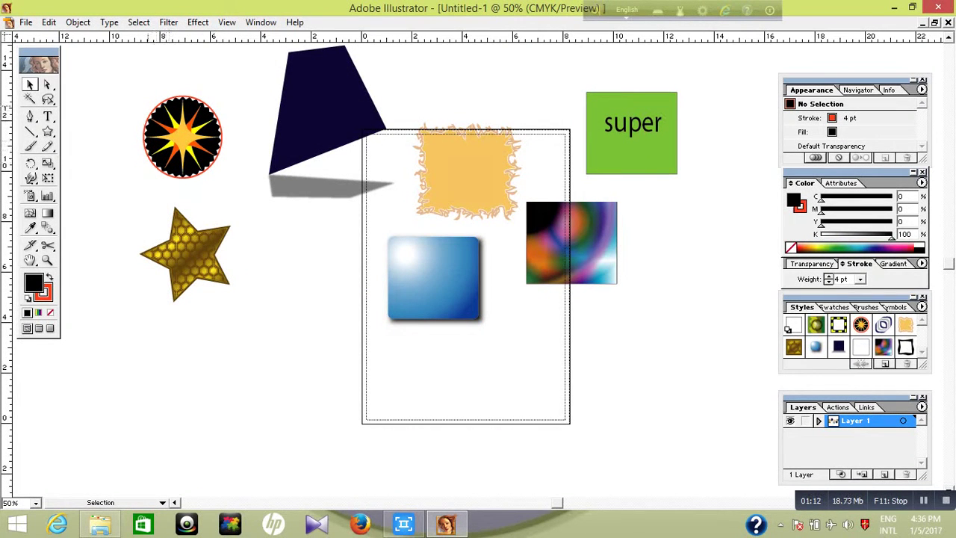
{"action": "left_click_drag", "start_coordinate": [147, 105], "coordinate": [250, 215]}
{"action": "key", "text": "ctrl+shift+a"}
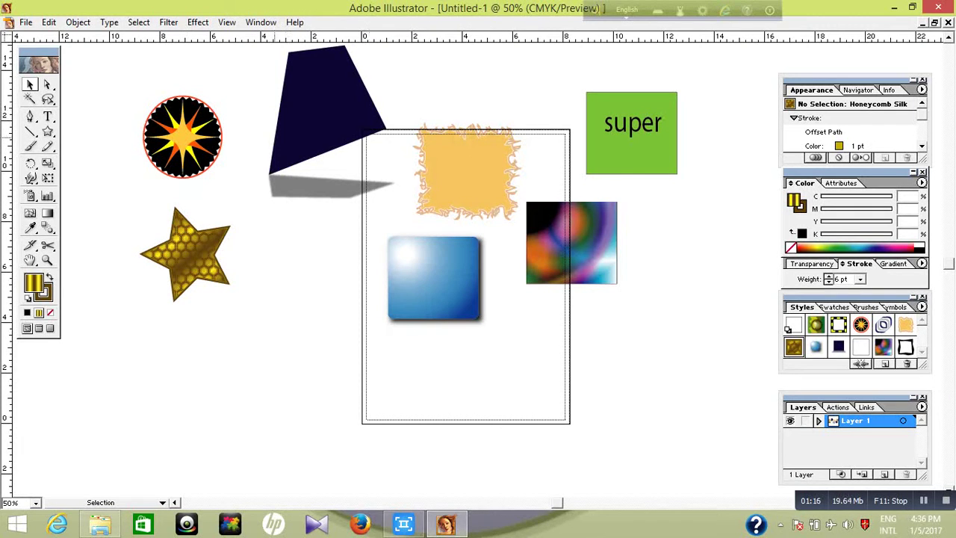
{"action": "left_click", "coordinate": [351, 136]}
{"action": "key", "text": "ctrl+shift+a"}
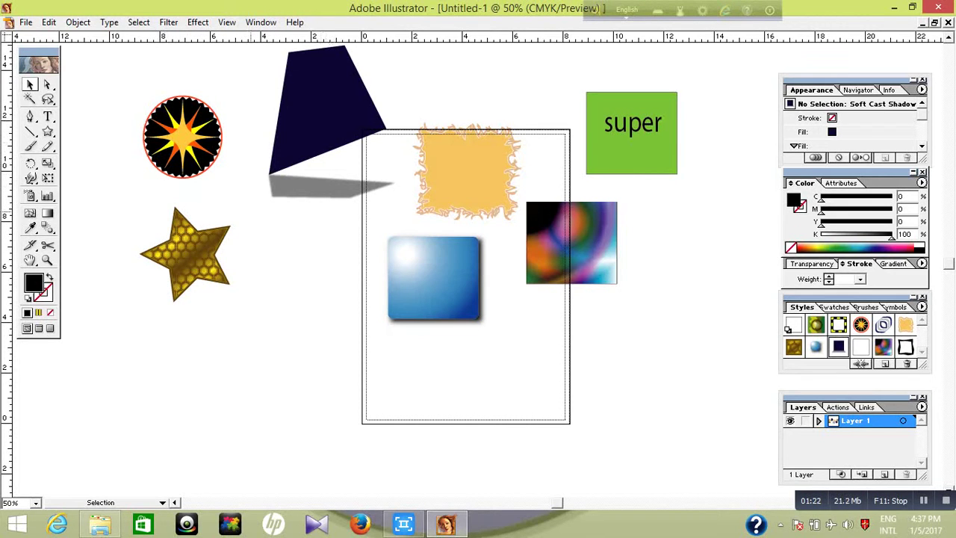
{"action": "left_click_drag", "start_coordinate": [111, 63], "coordinate": [692, 378]}
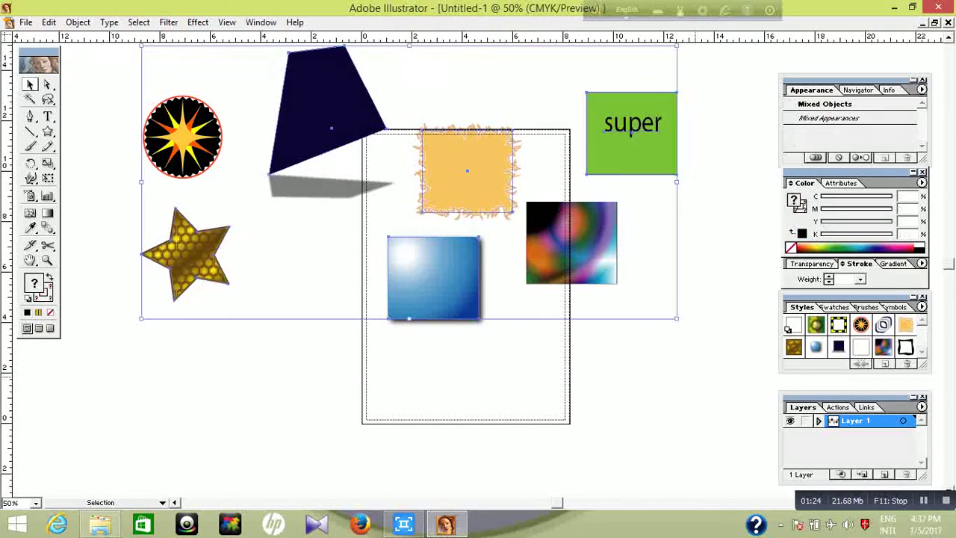
{"action": "left_click", "coordinate": [328, 286]}
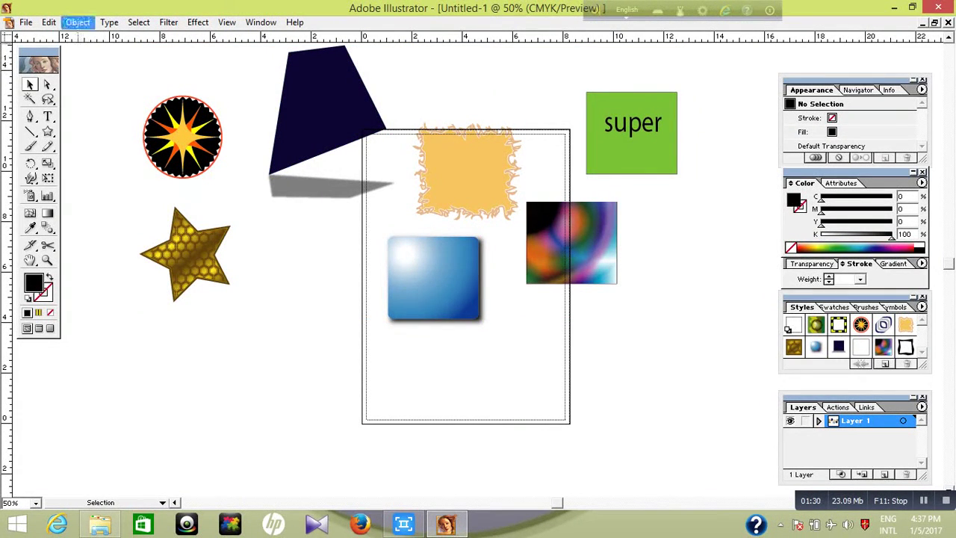
{"action": "left_click", "coordinate": [78, 22]}
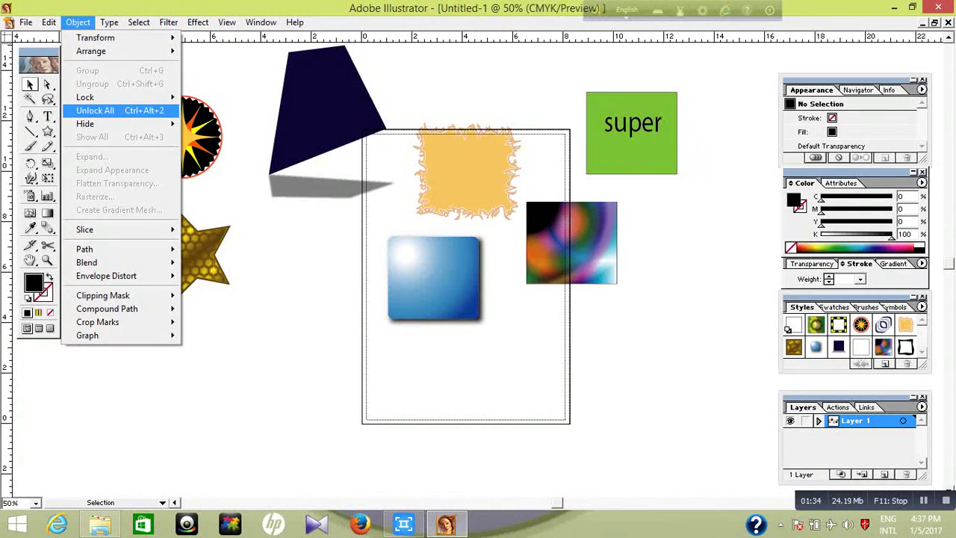
{"action": "key", "text": "Escape"}
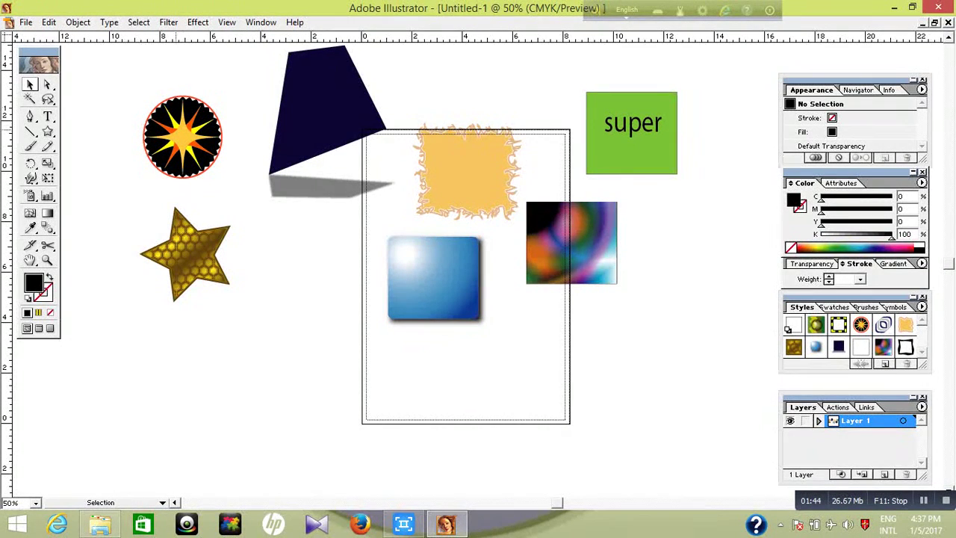
- Drag the multicolour Phantasmagoric square right, off the page, so it sits below the green super box
{"action": "left_click_drag", "start_coordinate": [123, 75], "coordinate": [681, 323]}
{"action": "key", "text": "ctrl+shift+a"}
{"action": "left_click_drag", "start_coordinate": [571, 243], "coordinate": [640, 236]}
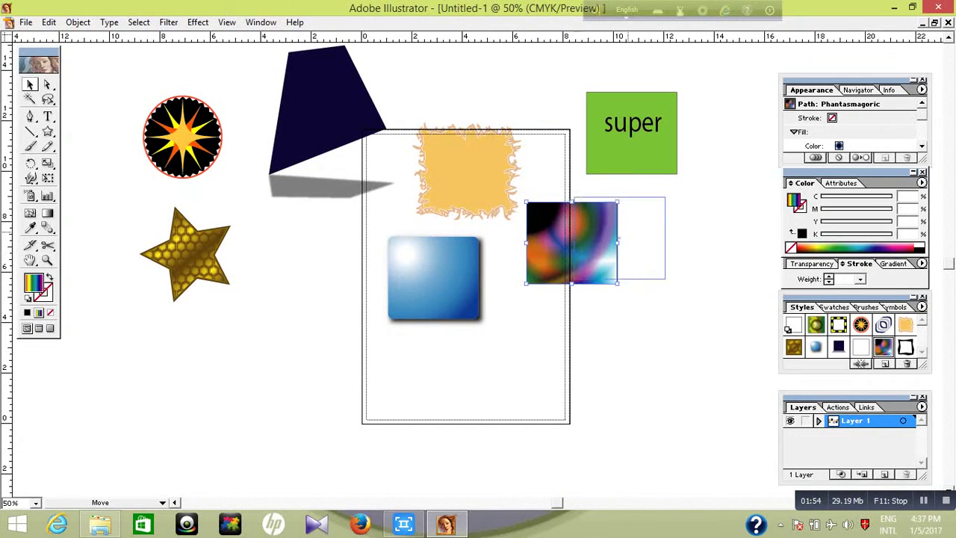
{"action": "left_click", "coordinate": [732, 314]}
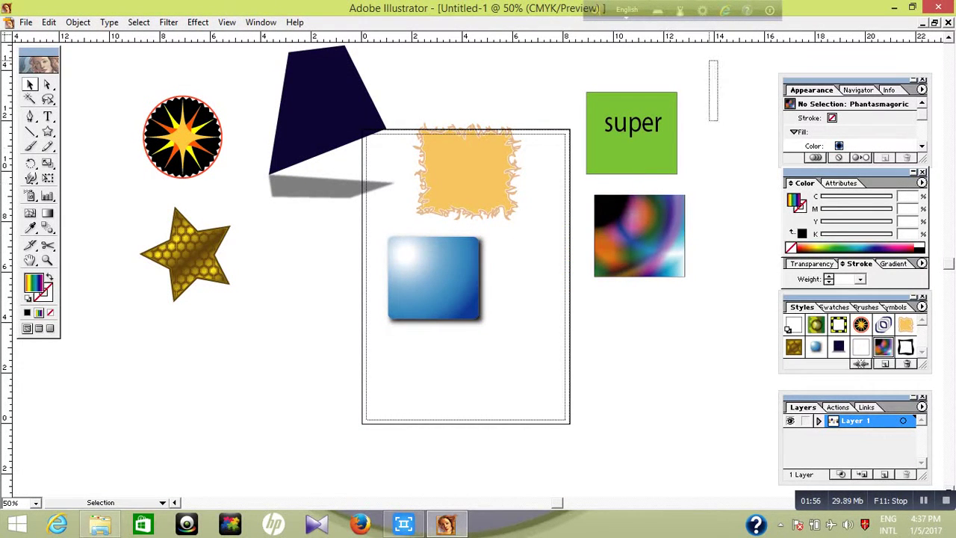
{"action": "left_click_drag", "start_coordinate": [710, 59], "coordinate": [562, 336]}
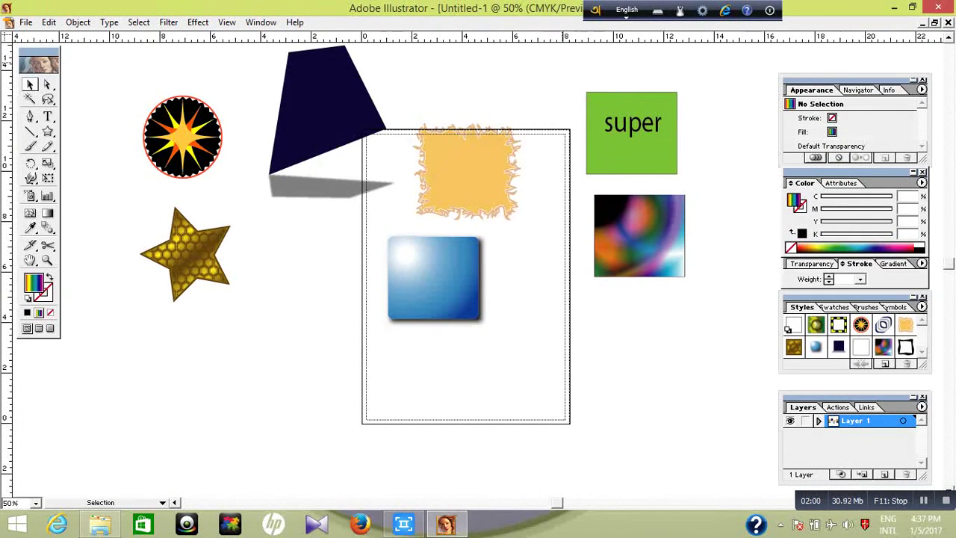
- Hide the selected green super box and multicolour square with Object > Hide > Selection
{"action": "mouse_move", "coordinate": [561, 63]}
{"action": "left_mouse_down"}
{"action": "mouse_move", "coordinate": [707, 223]}
{"action": "mouse_move", "coordinate": [716, 302]}
{"action": "left_mouse_up"}
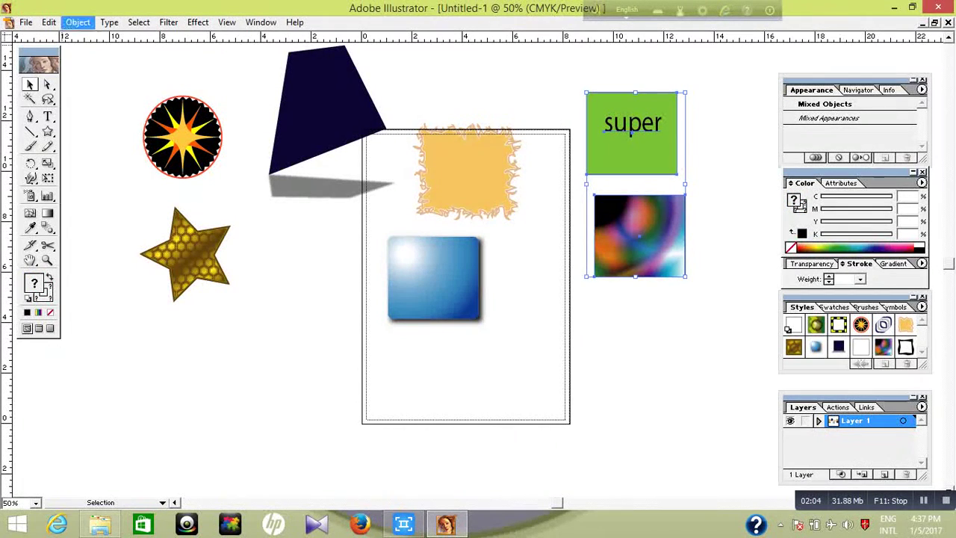
{"action": "left_click", "coordinate": [78, 23]}
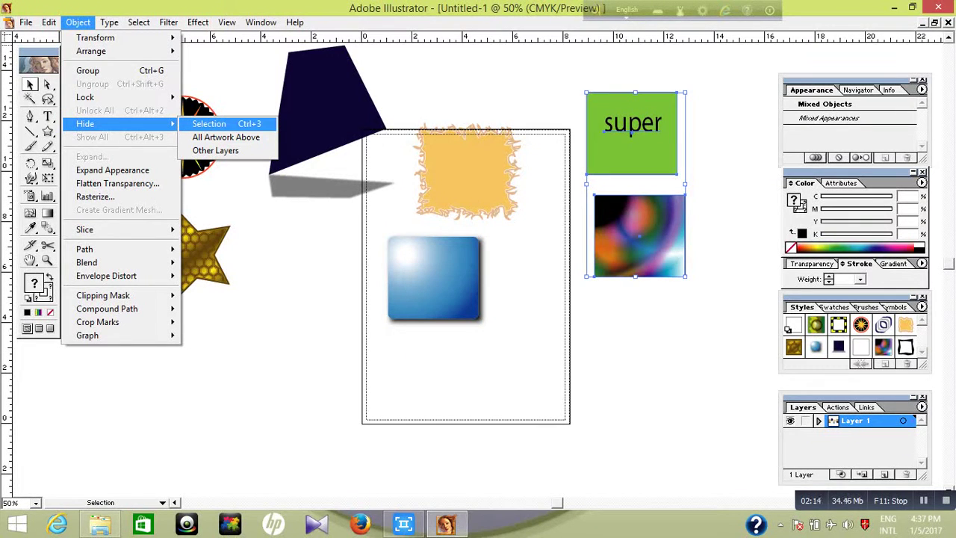
{"action": "left_click", "coordinate": [213, 123]}
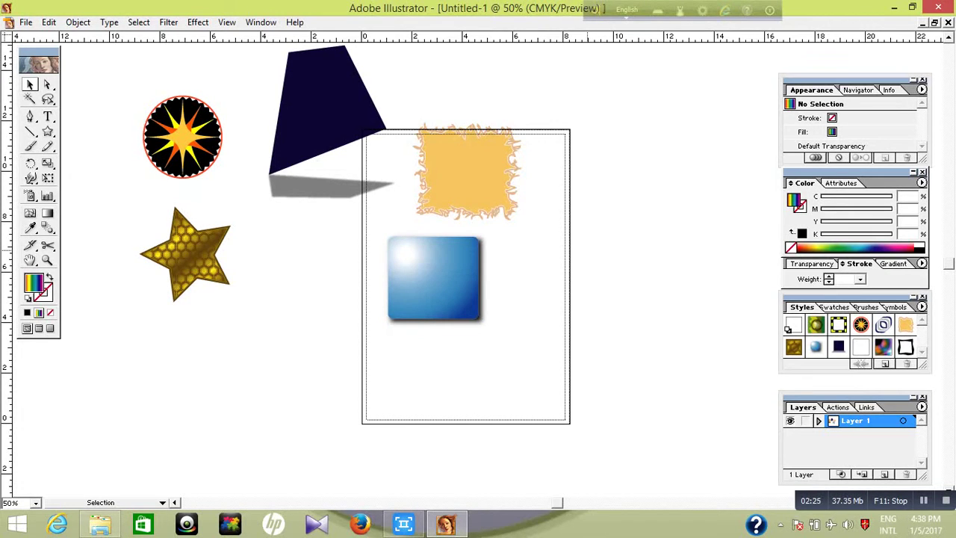
- Reveal the super box and multicolour square with Show All, hide them again, then Show All and deselect
{"action": "left_click", "coordinate": [78, 21]}
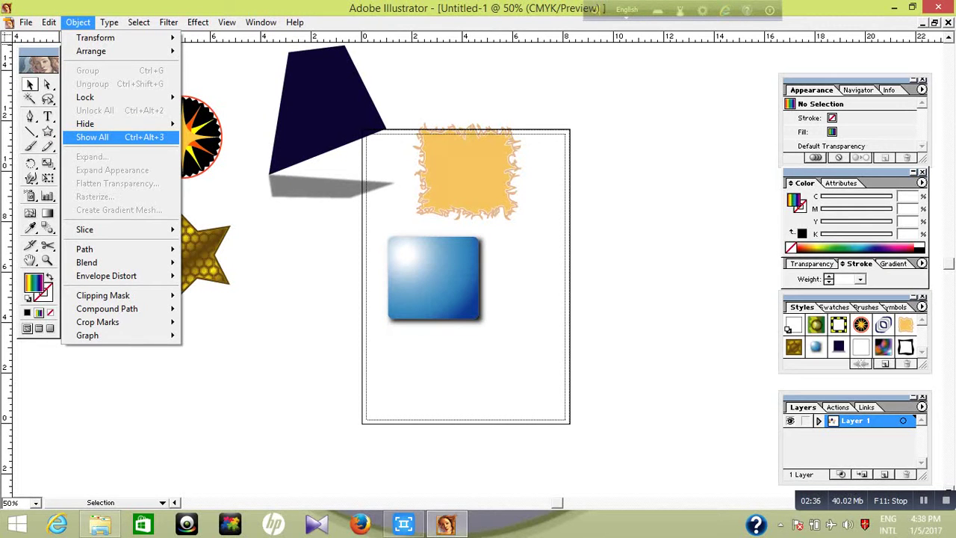
{"action": "left_click", "coordinate": [91, 136]}
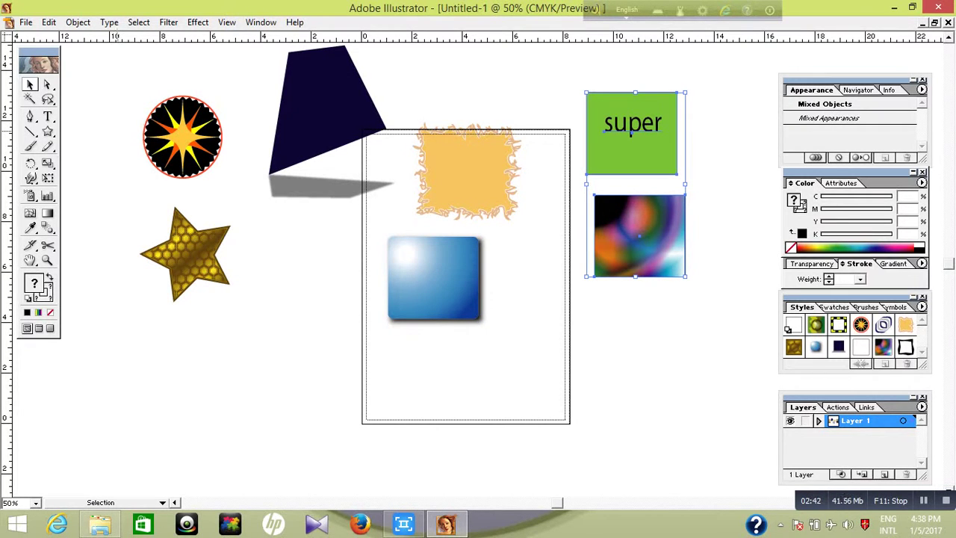
{"action": "left_click", "coordinate": [109, 23]}
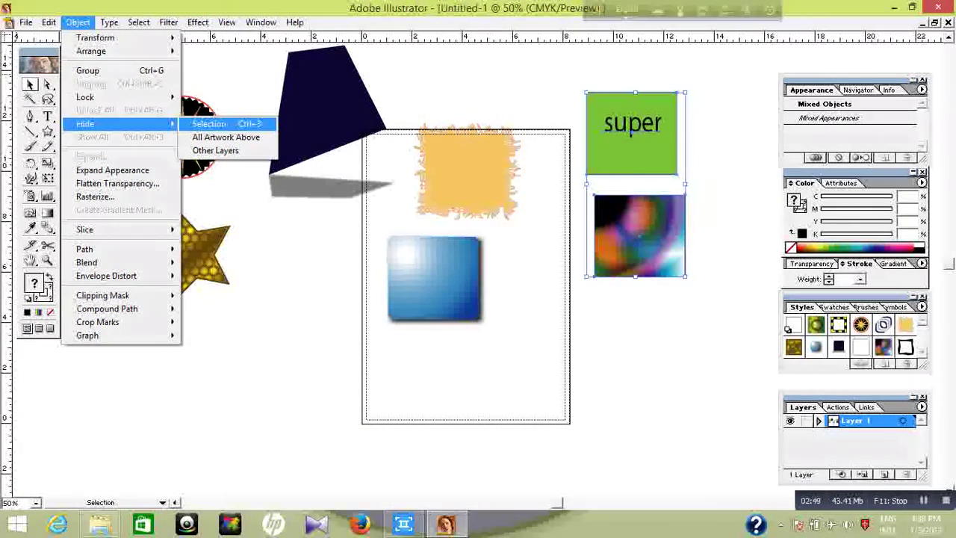
{"action": "left_click", "coordinate": [209, 124]}
{"action": "left_click", "coordinate": [78, 22]}
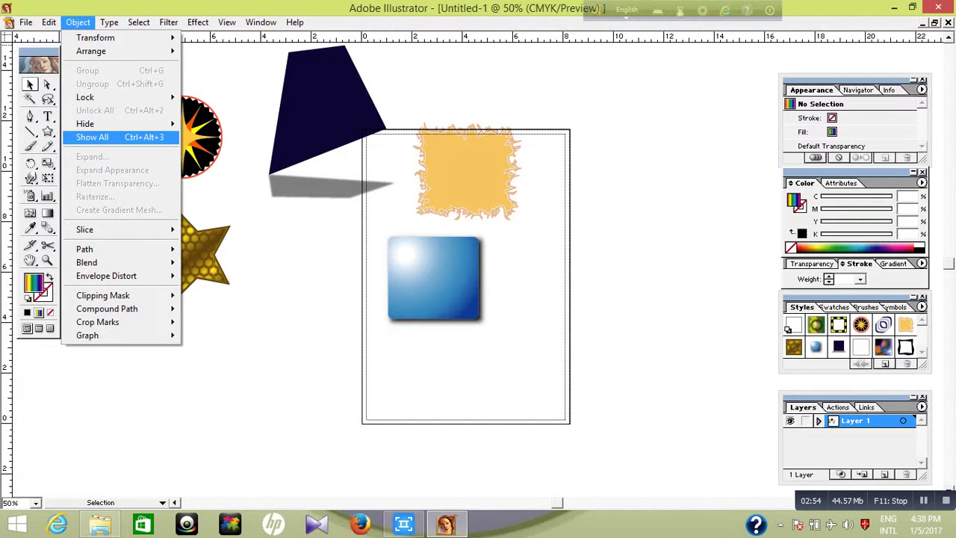
{"action": "left_click", "coordinate": [92, 137]}
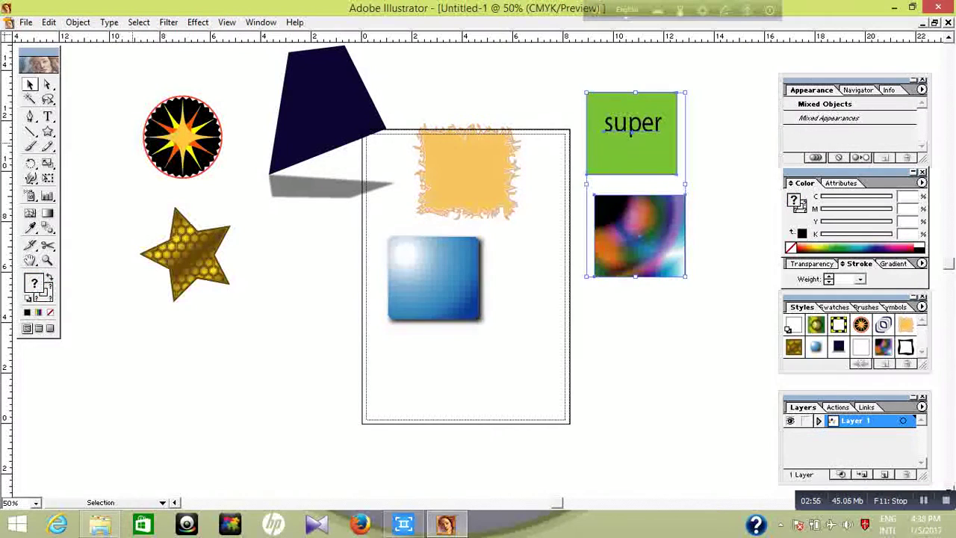
{"action": "key", "text": "ctrl+shift+a"}
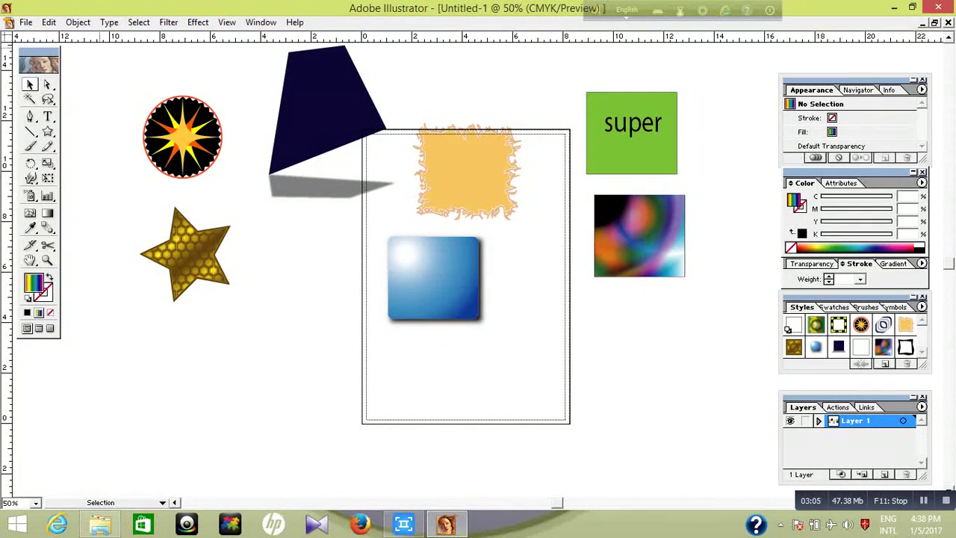
{"action": "left_click", "coordinate": [77, 22]}
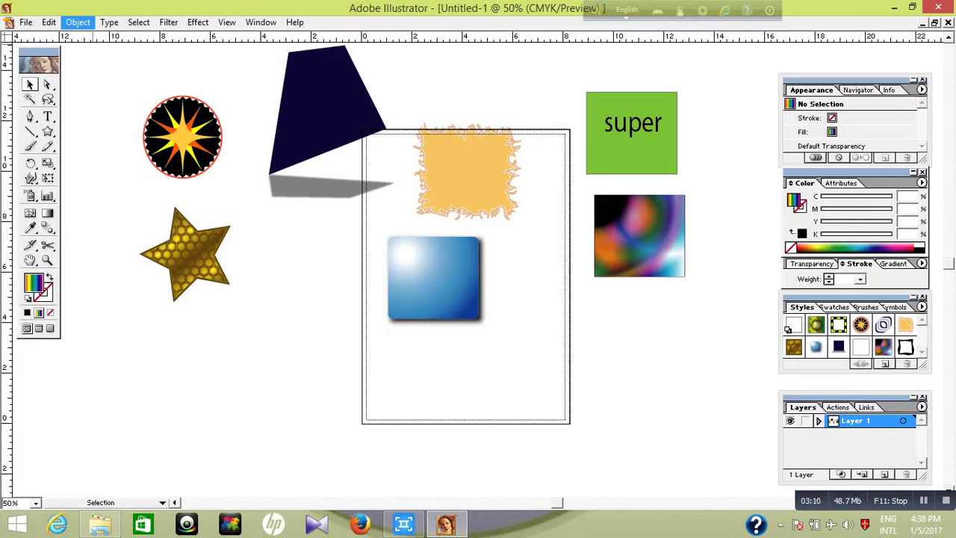
{"action": "key", "text": "Down"}
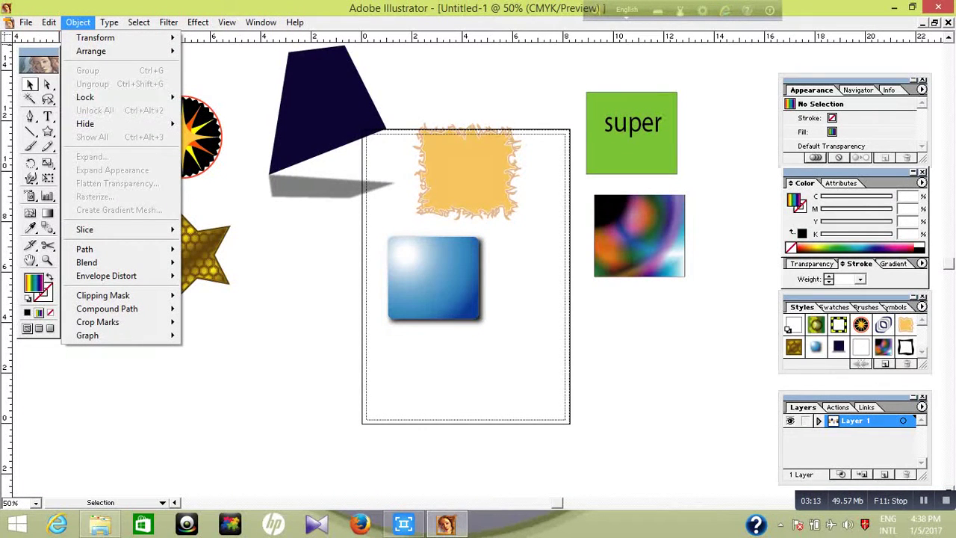
{"action": "key", "text": "Down"}
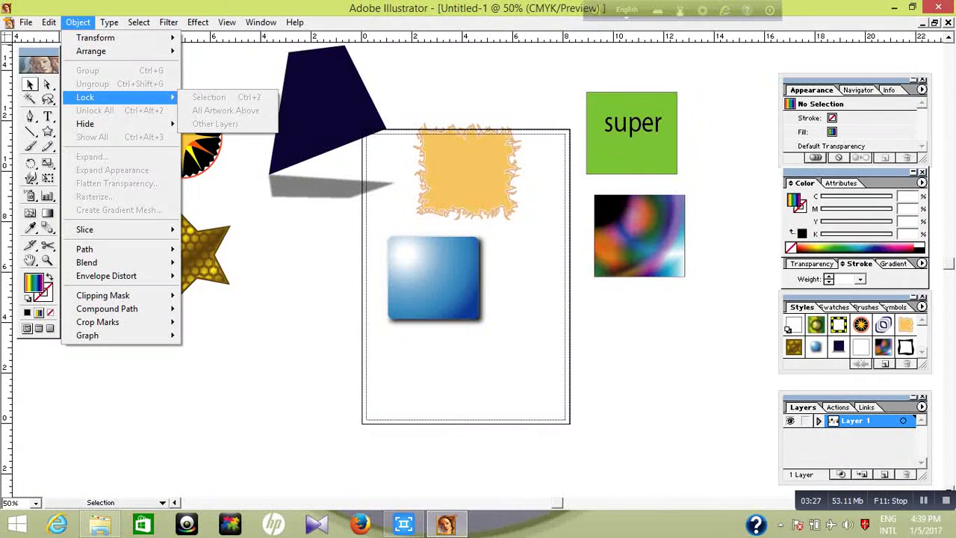
{"action": "left_click", "coordinate": [433, 278]}
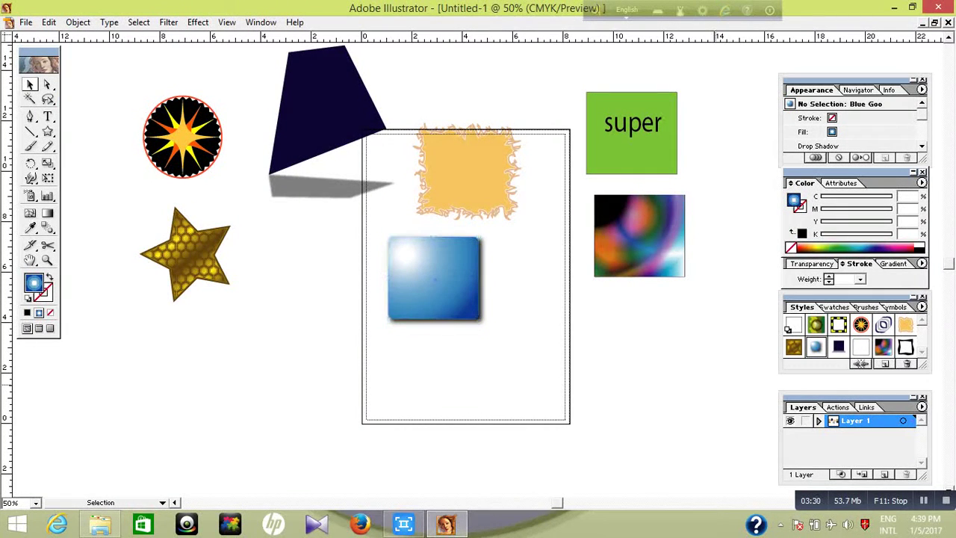